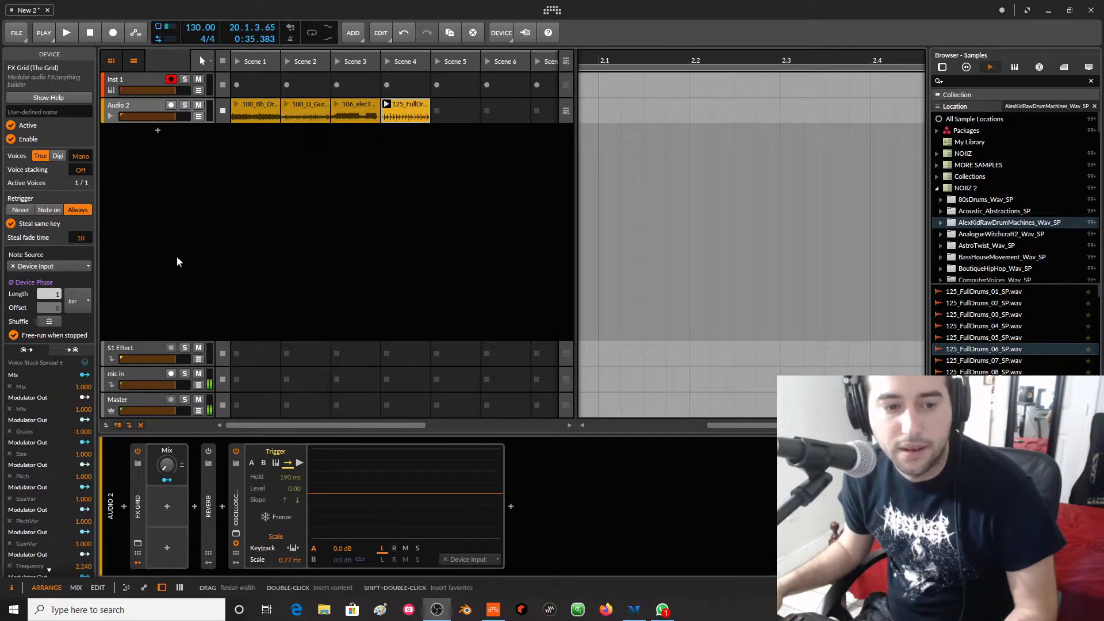
Expand the FX Grid device on the Audio 2 track and look over its Post FX chain
drag(166, 467, 167, 426)
drag(166, 463, 171, 464)
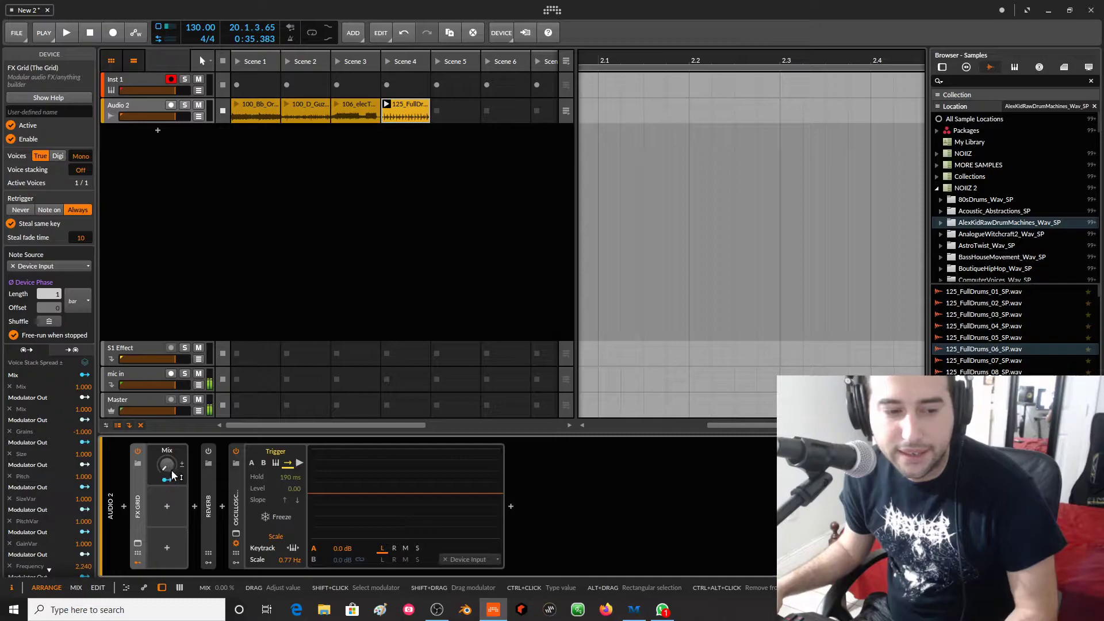
double_click(134, 526)
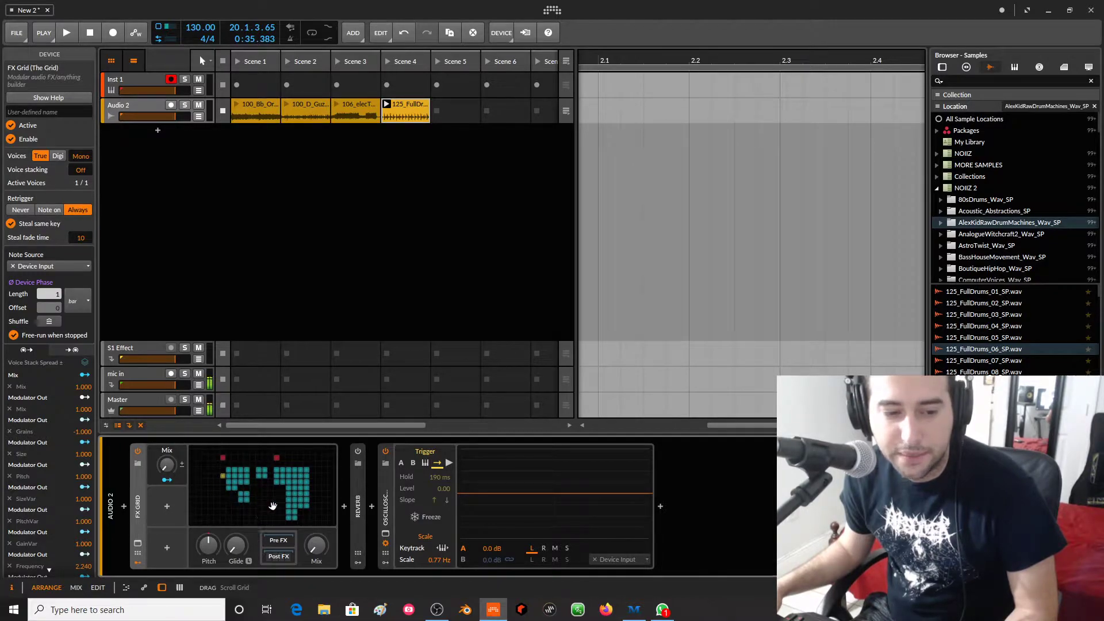
drag(396, 572, 272, 588)
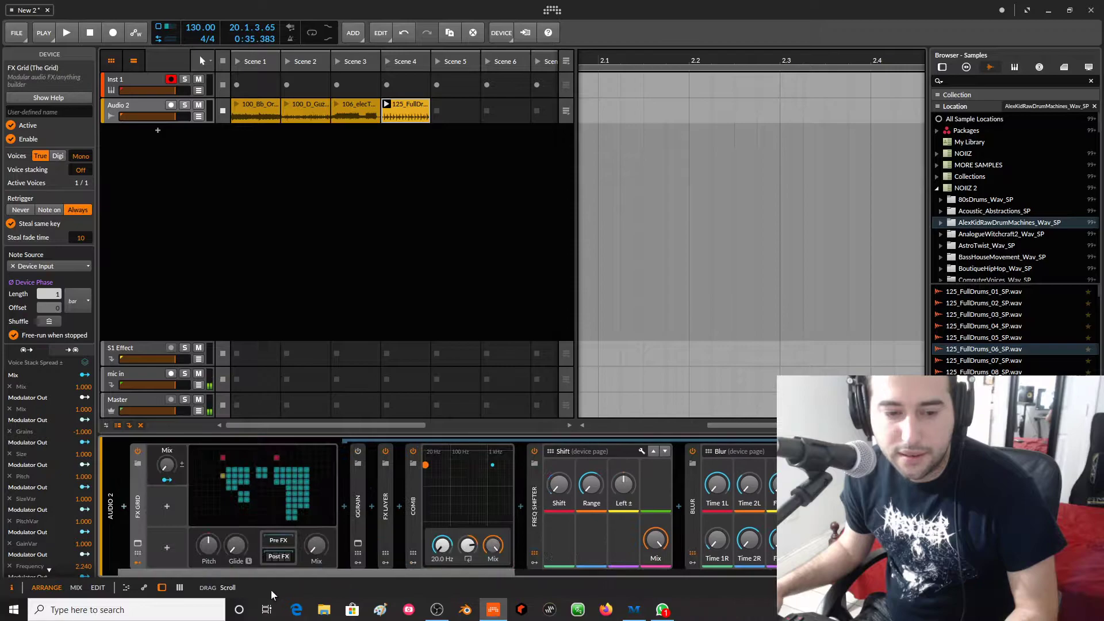
click(285, 560)
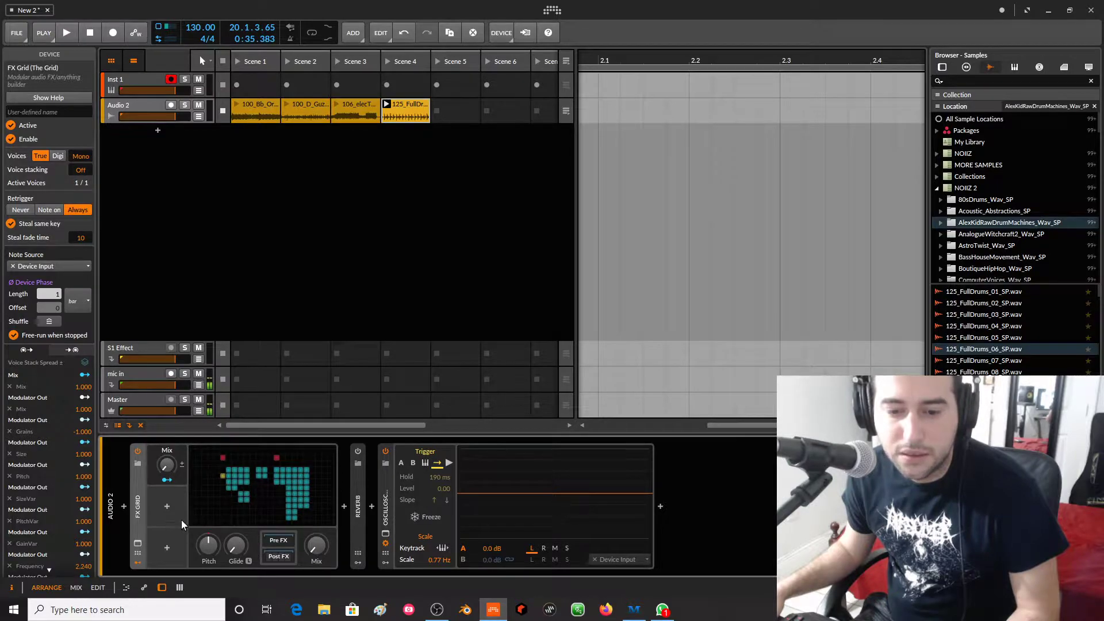
Audition the 125_FullDrums_06_SP clip while sweeping the FX Grid's Mix macro up to maximum and back to 0%
click(406, 104)
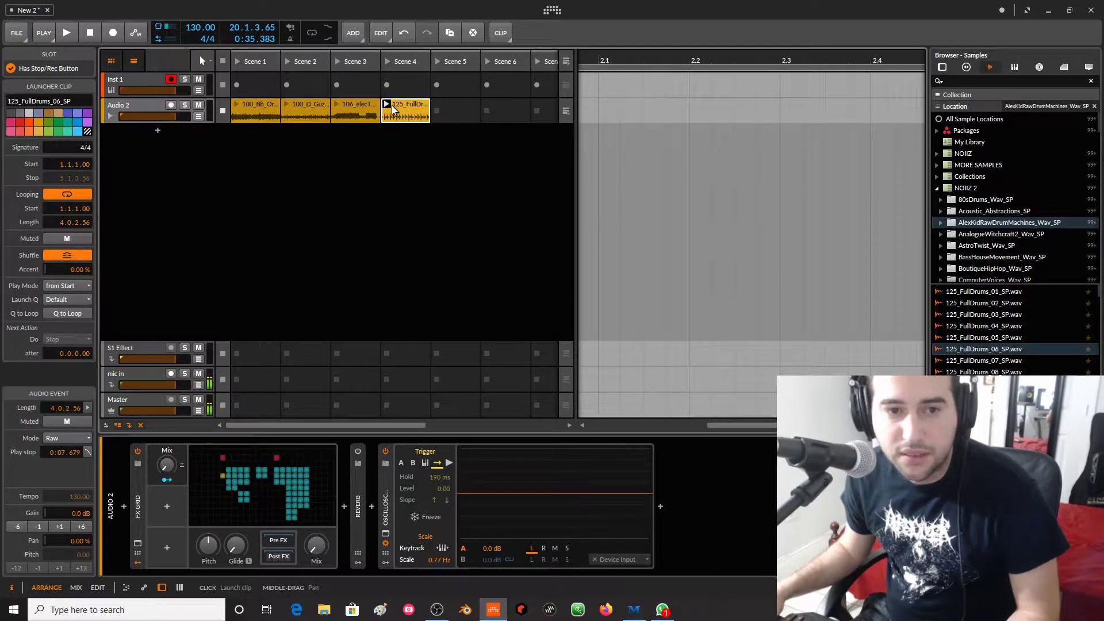
click(387, 104)
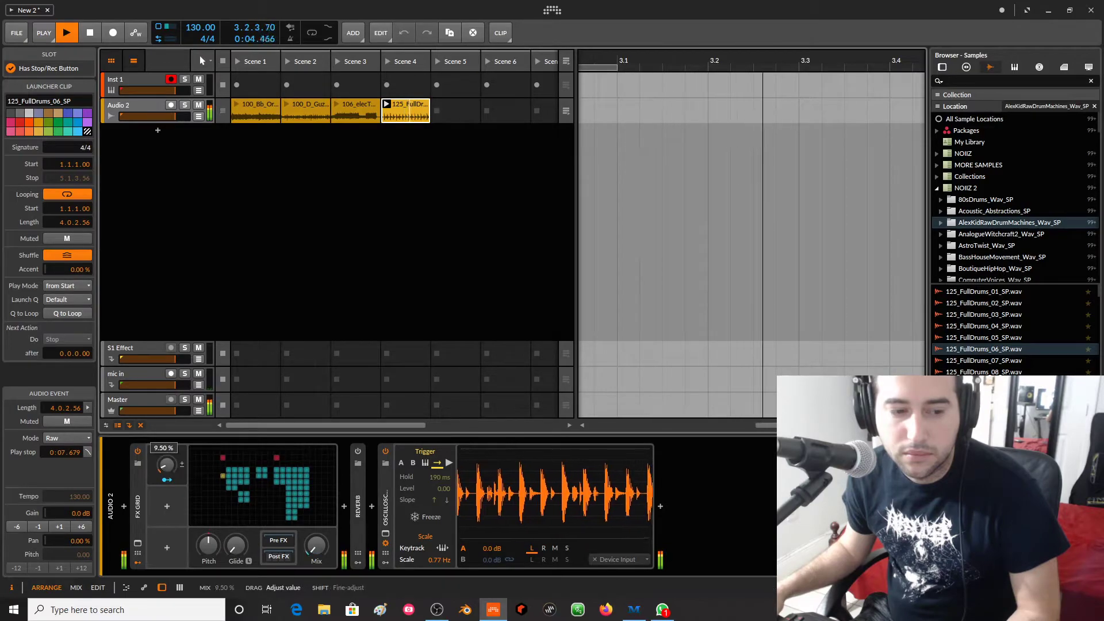
drag(168, 470, 168, 414)
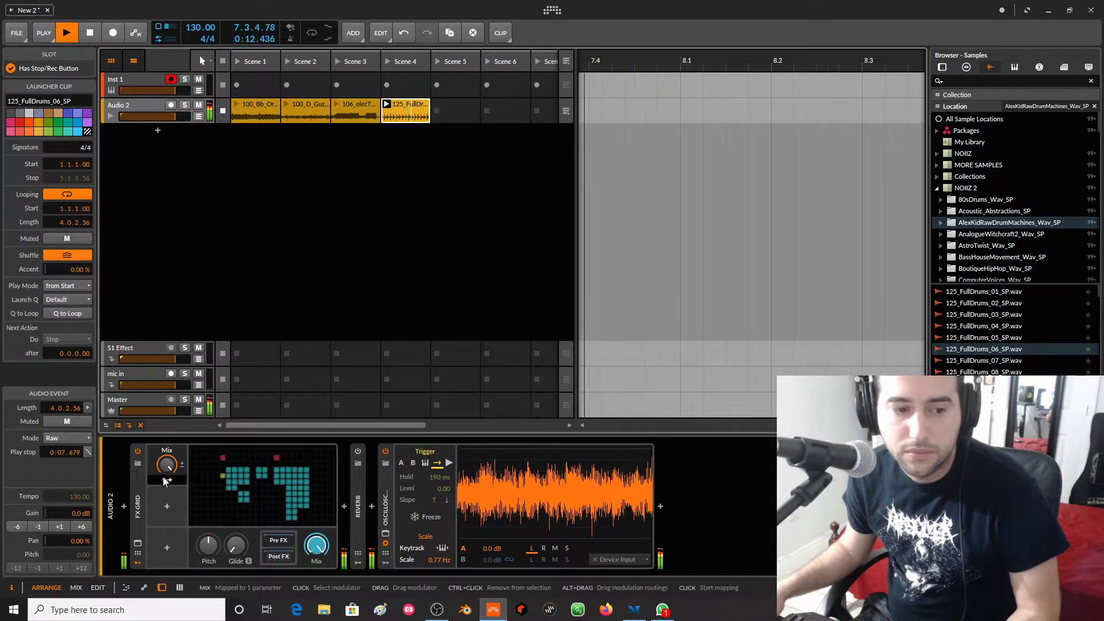
drag(166, 464, 167, 520)
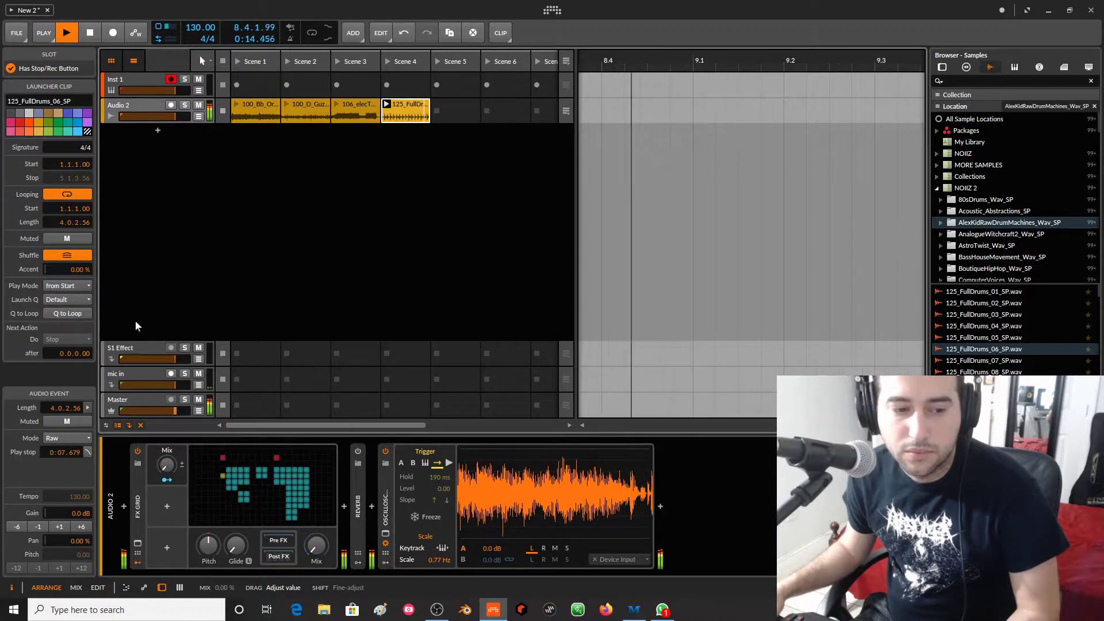
key(space)
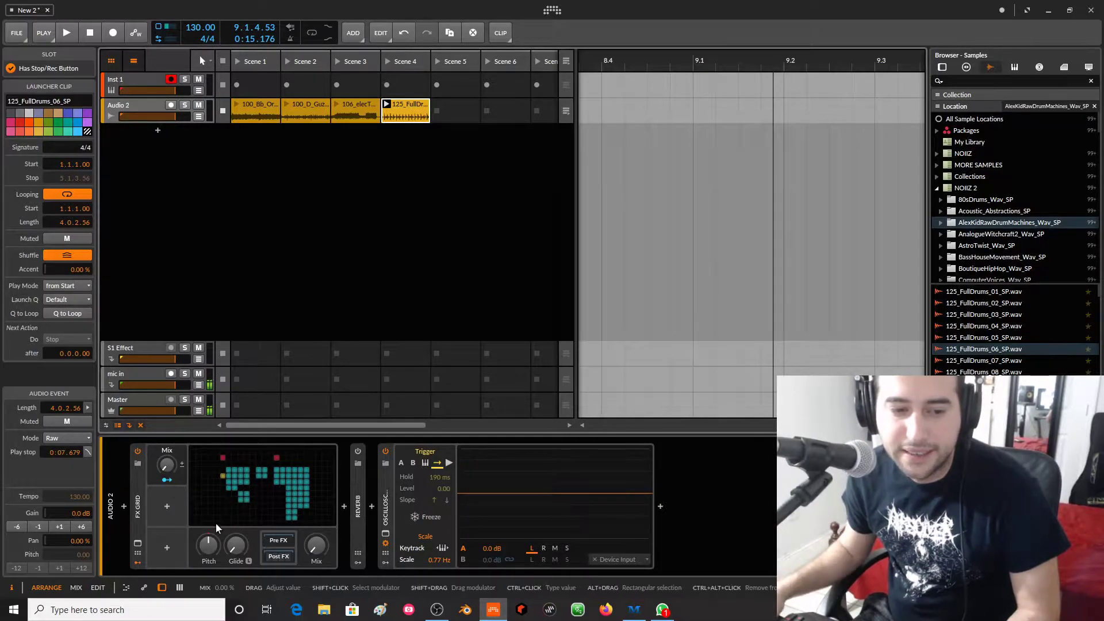
Audition the drum clip with the Grid patch open and the Mix macro at maximum, and reset the macro to 0%
click(138, 543)
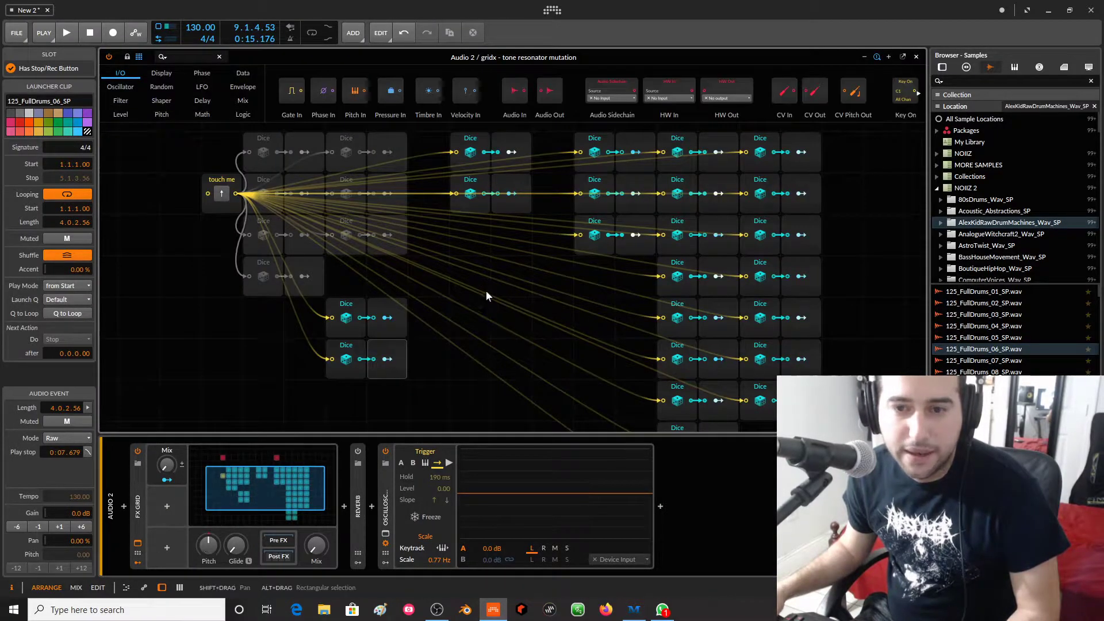
drag(246, 264, 310, 262)
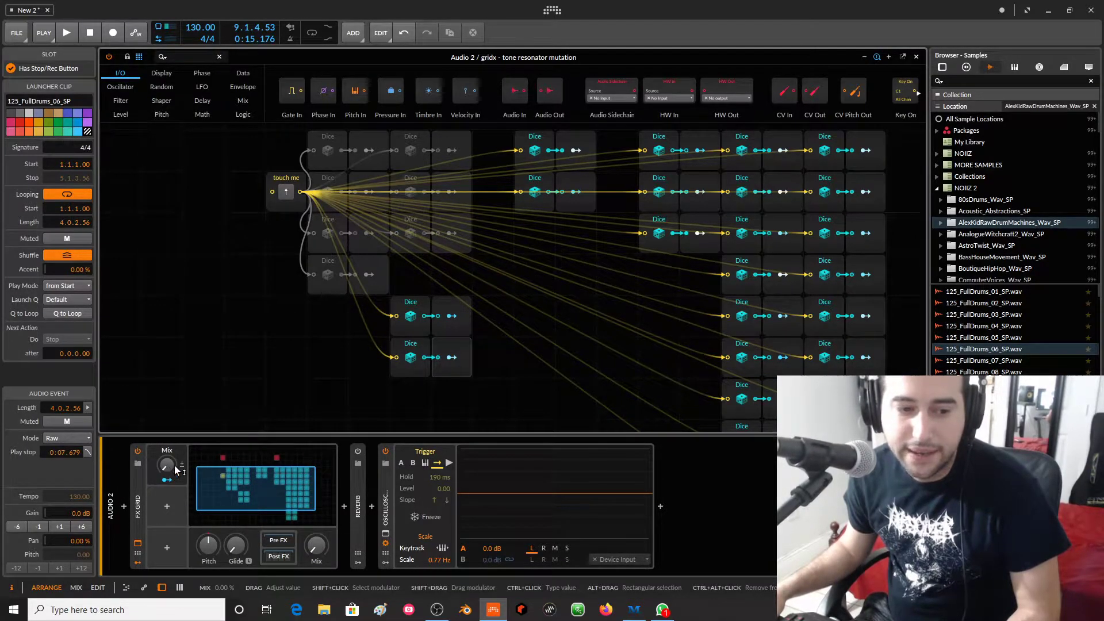
drag(168, 469, 167, 396)
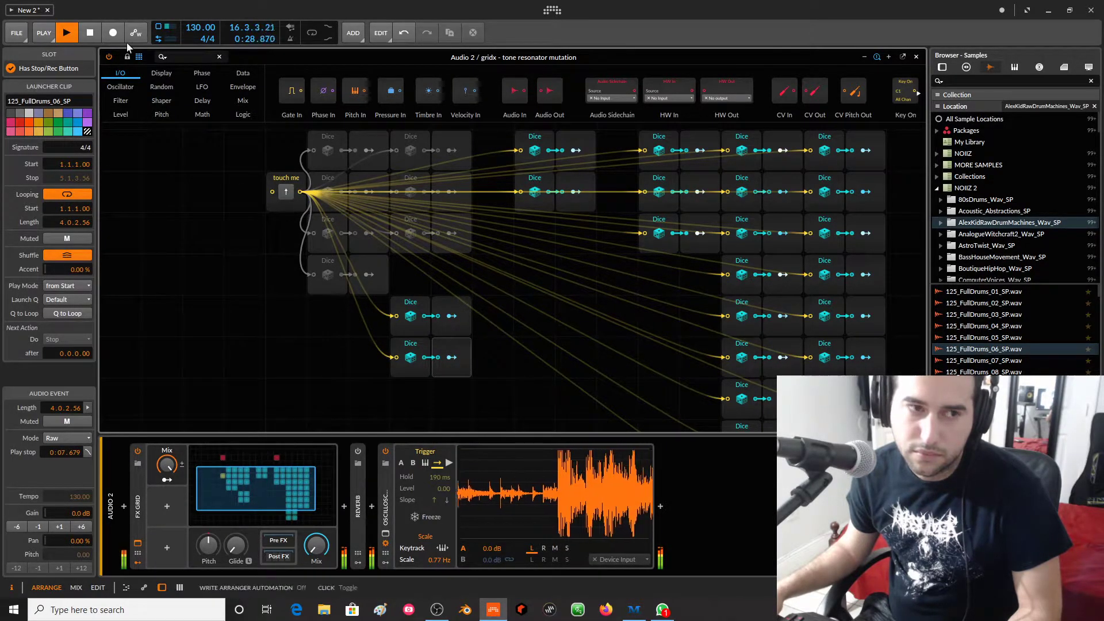
click(90, 34)
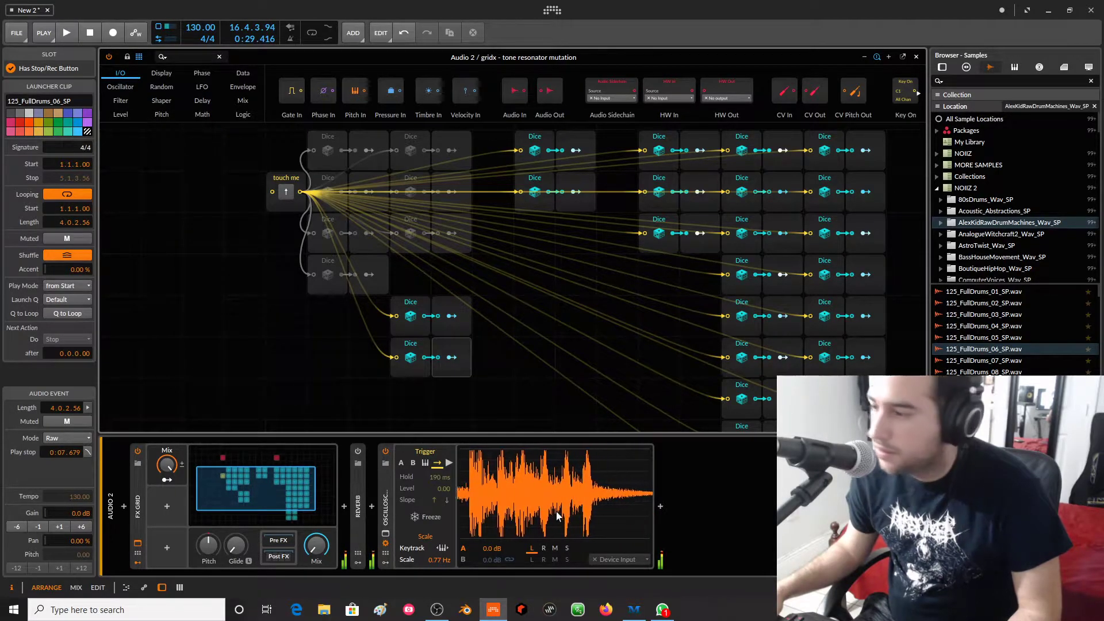
click(138, 542)
double_click(166, 466)
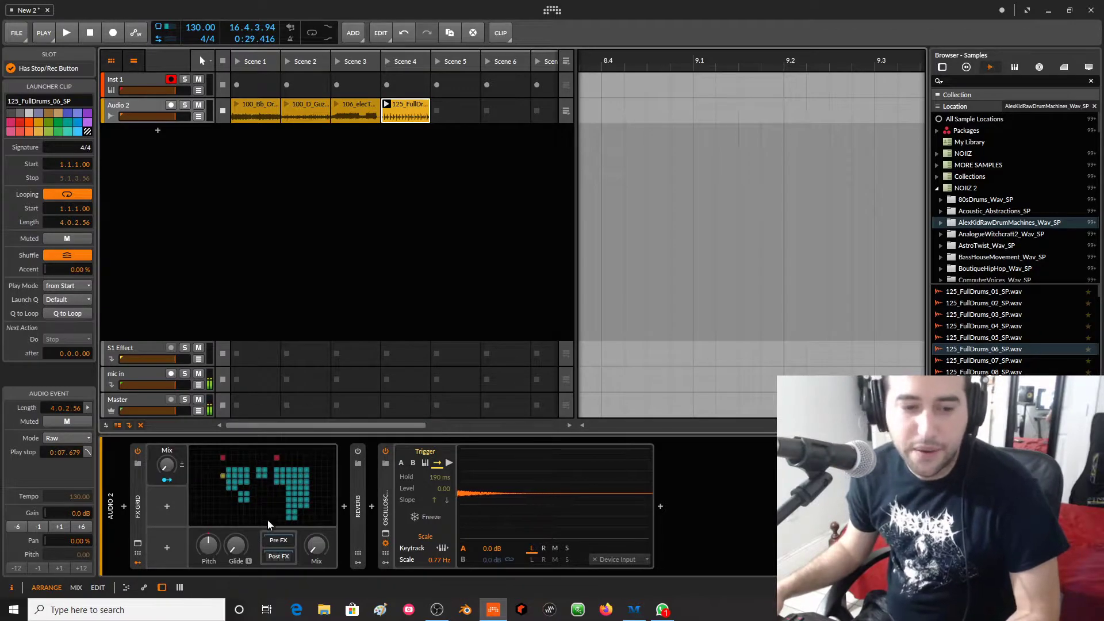
Audition the 106_elecTRON synth clip in Scene 3 with the Mix macro raised to maximum and the Grid patch open
click(364, 101)
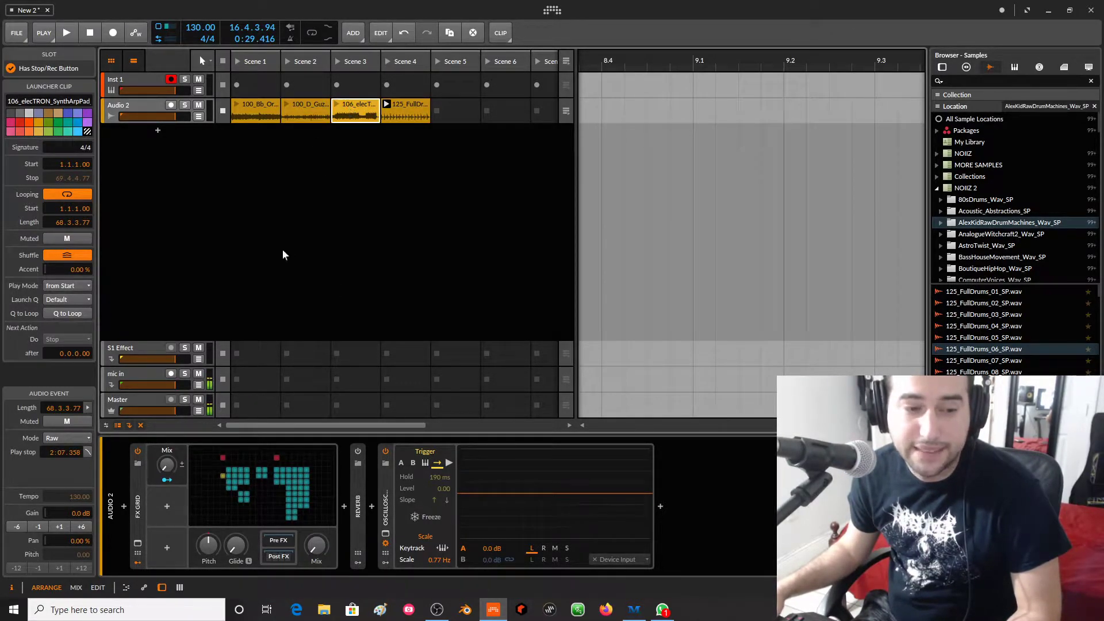
click(338, 104)
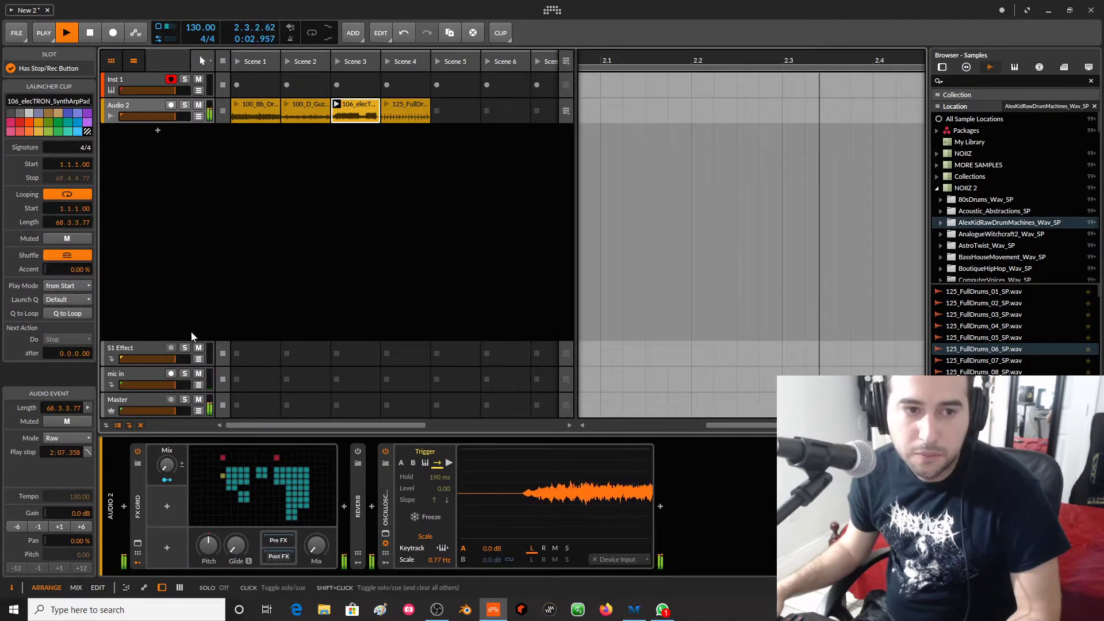
drag(167, 466, 167, 339)
click(138, 544)
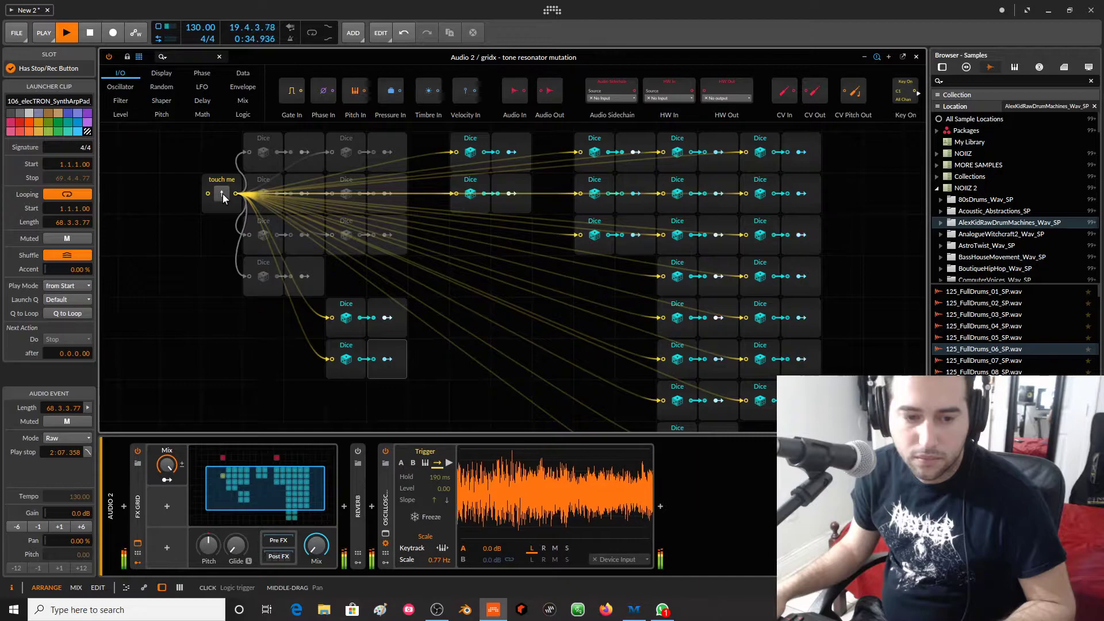
key(space)
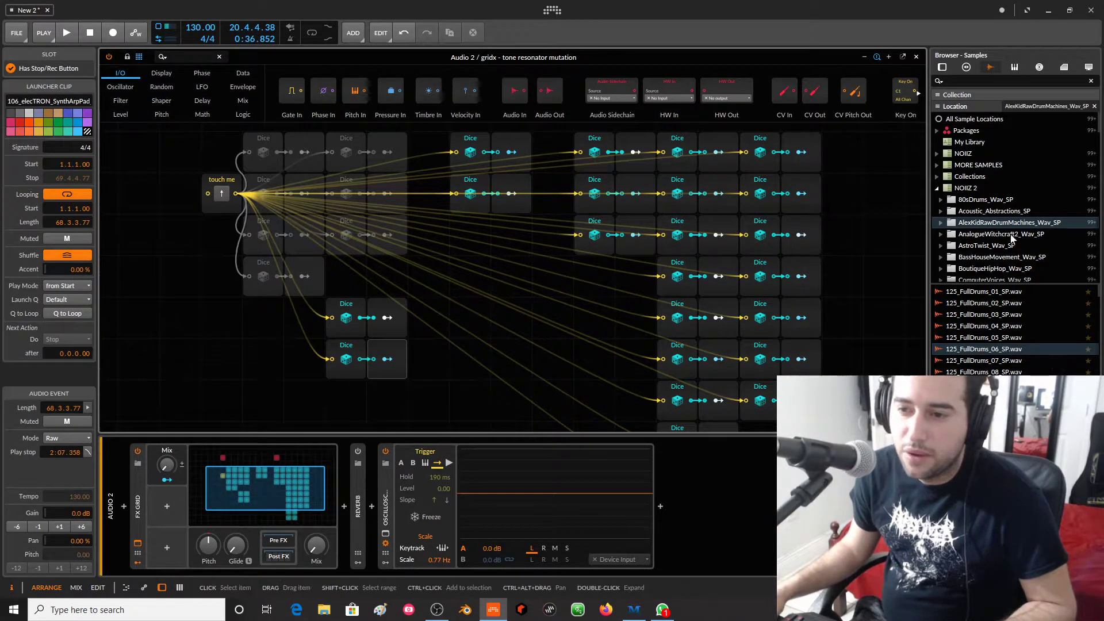
scroll(1008, 249, down, 3)
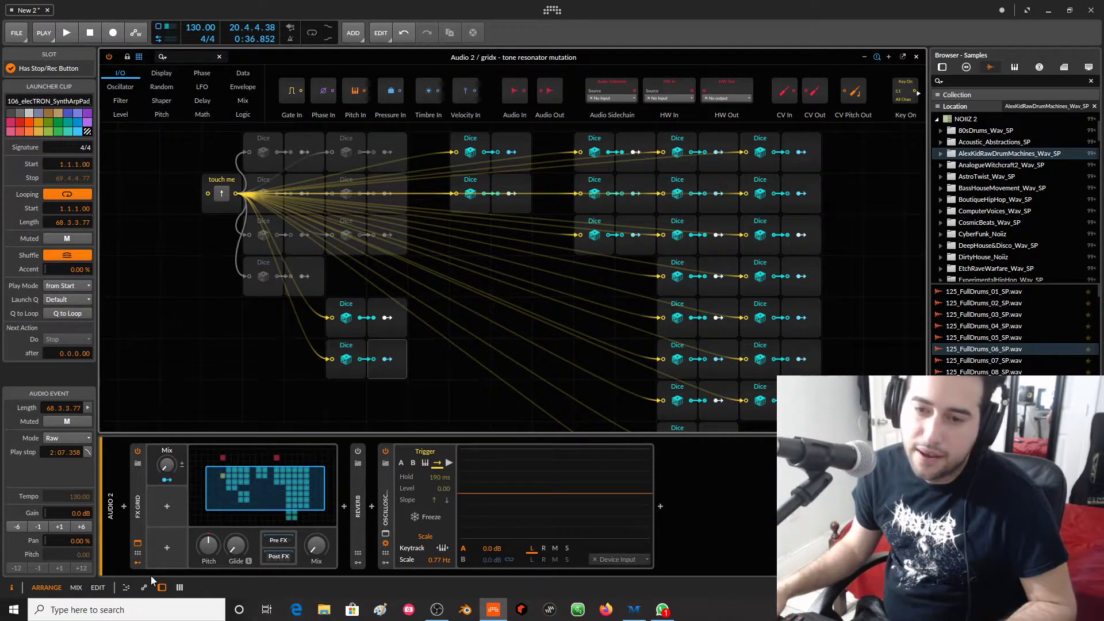
click(136, 546)
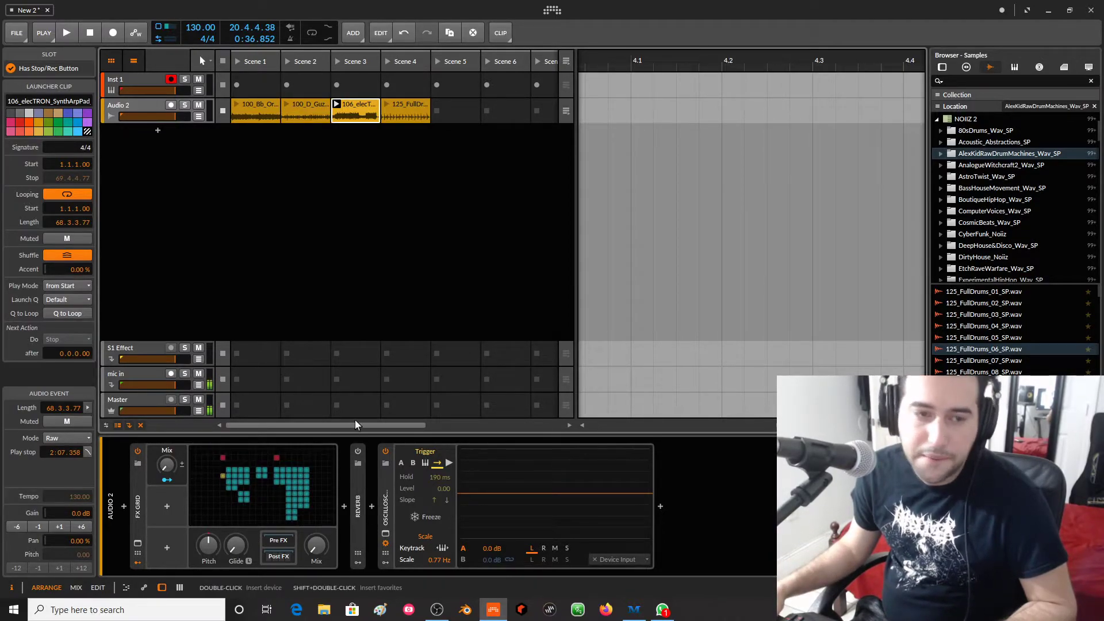
Check the GGrain plug-in's window in the FX Grid's Post FX chain and delete that plug-in
click(277, 554)
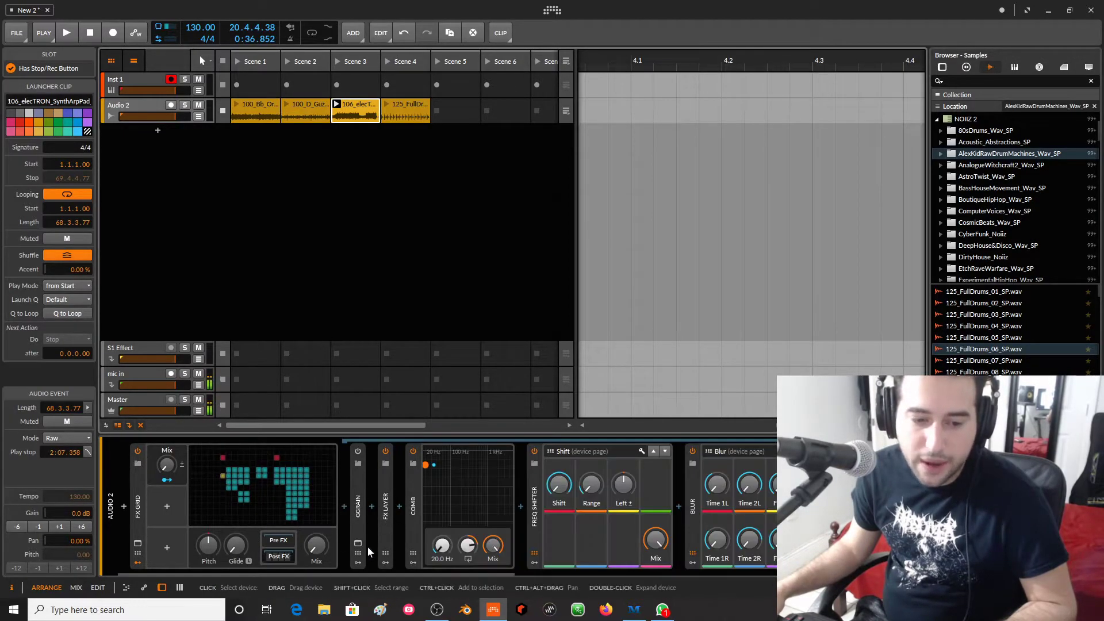
click(358, 500)
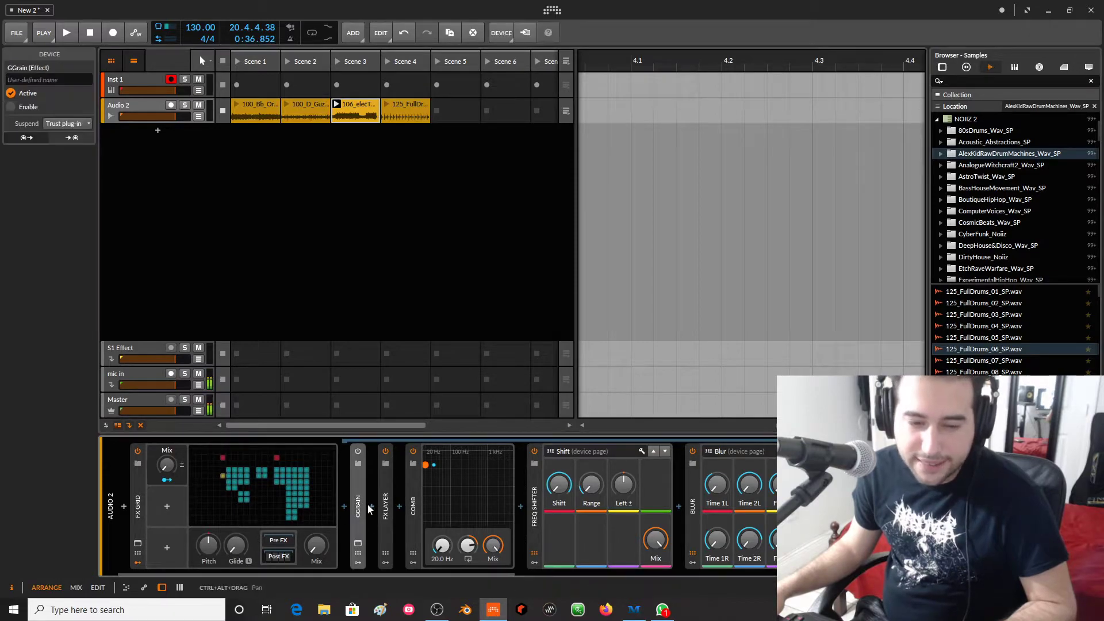
click(358, 543)
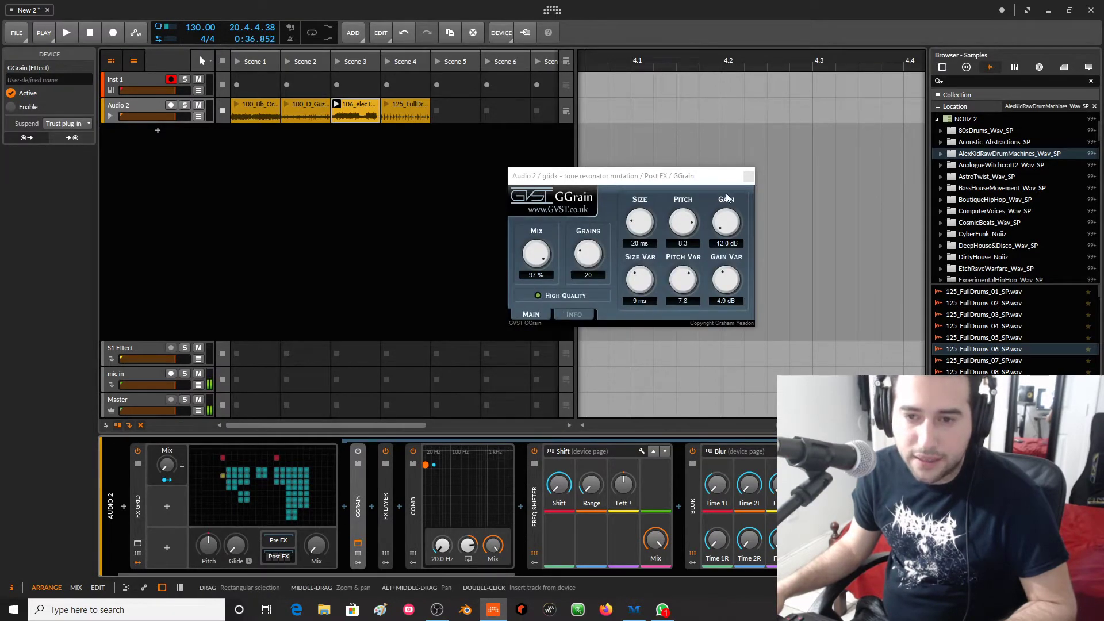
click(748, 176)
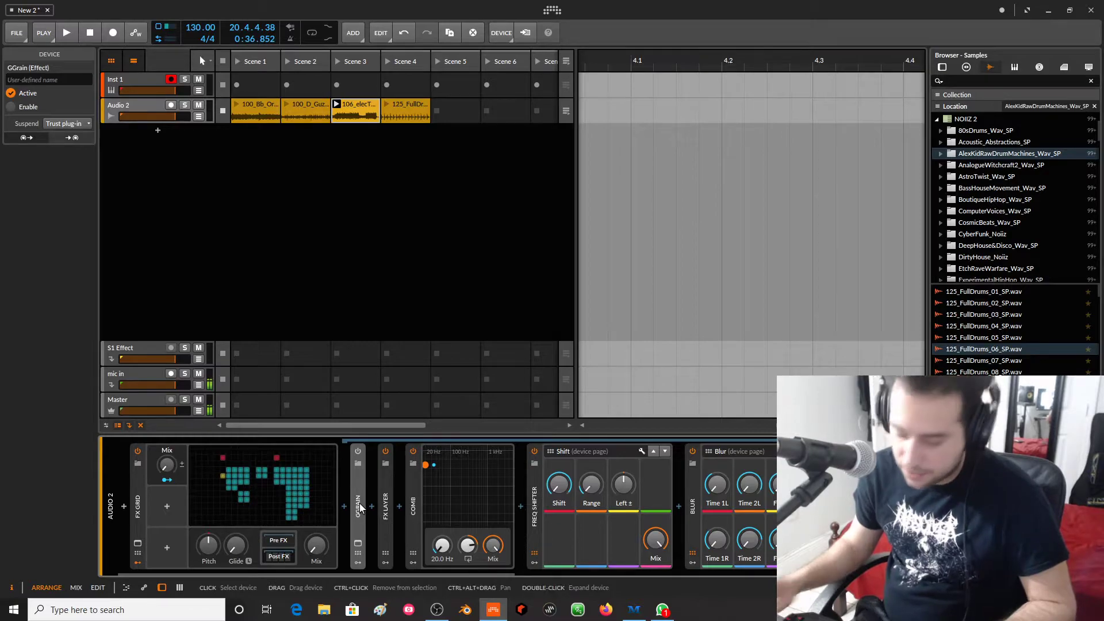
key(Delete)
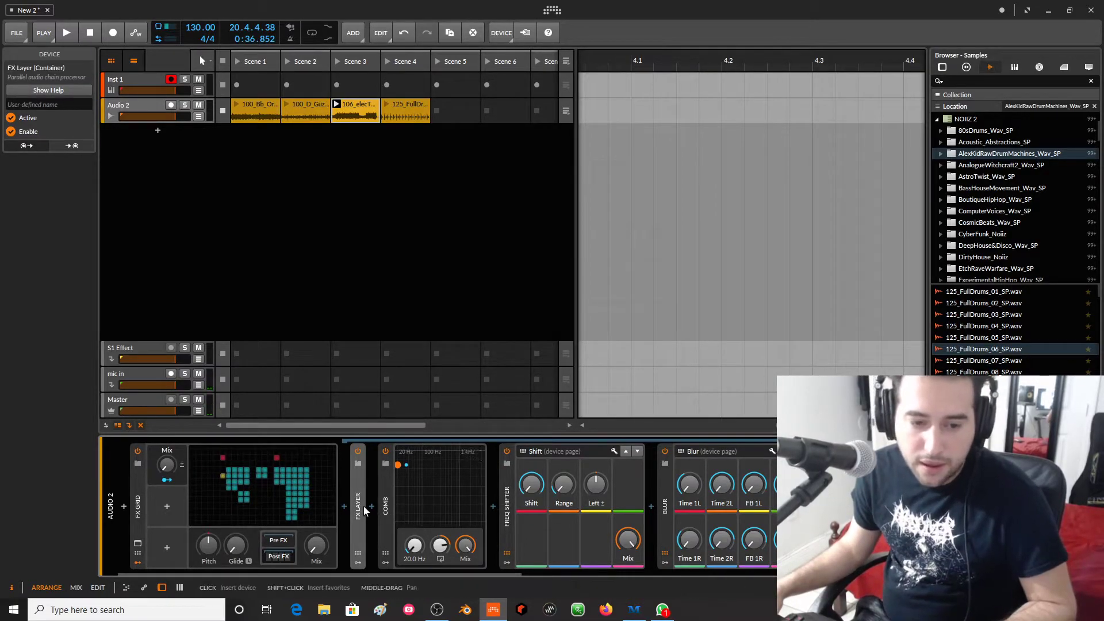
Examine the compressor layer inside the FX Layer of the Post FX chain, and collapse the FX Layer again
click(358, 504)
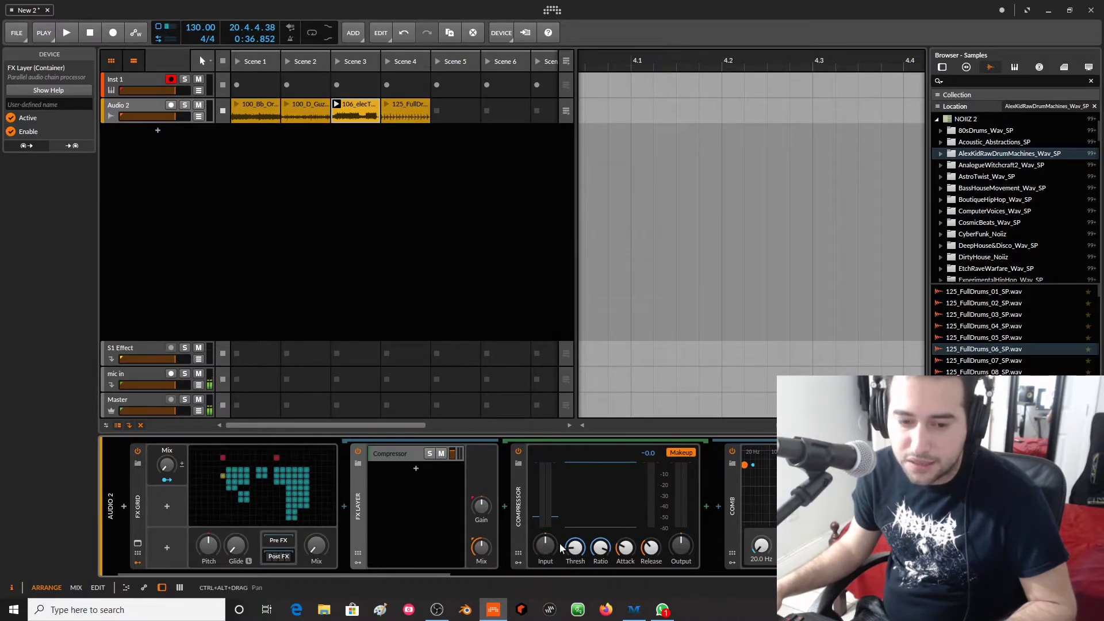
drag(433, 574, 470, 573)
click(309, 457)
double_click(270, 494)
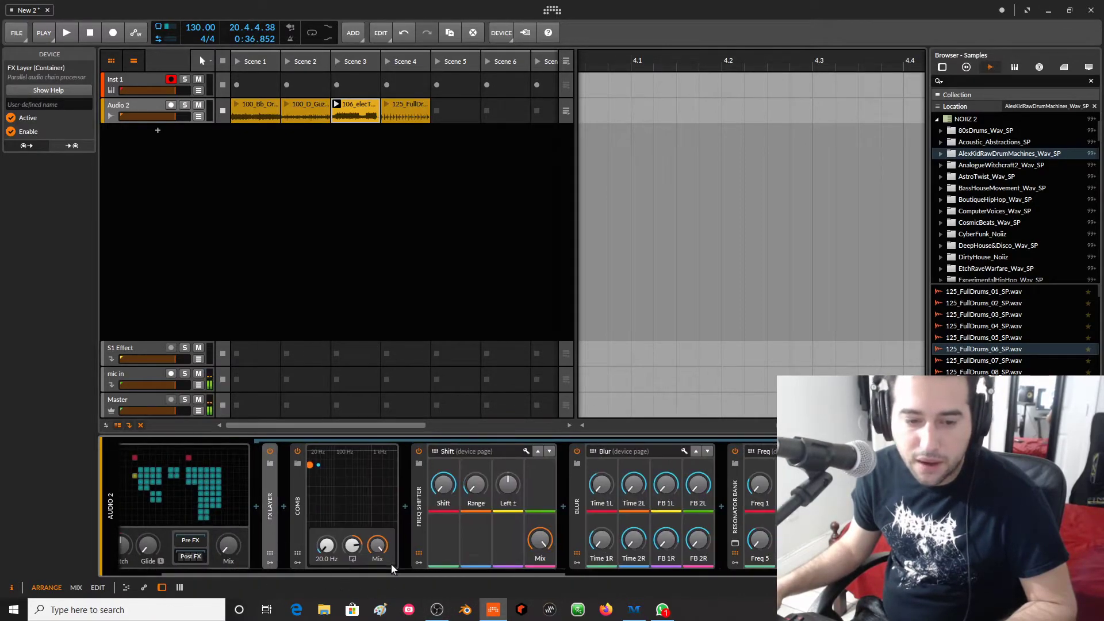
drag(353, 572, 311, 572)
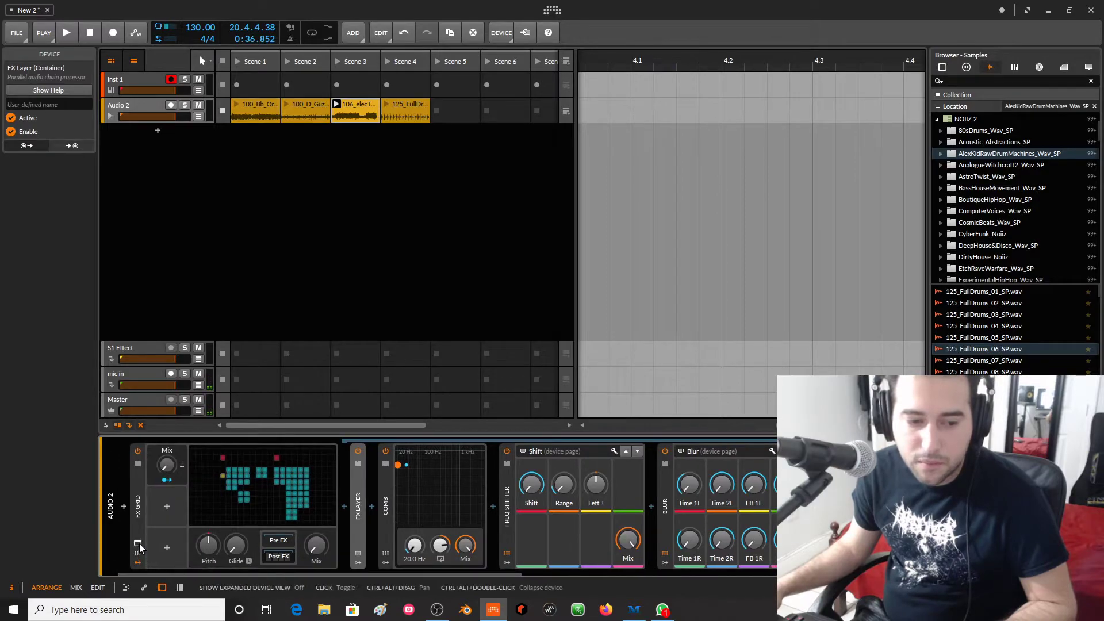
Open the Grid patch and inspect the two Dice modules in the middle column and the upper one's Modulator Out
click(264, 489)
click(480, 159)
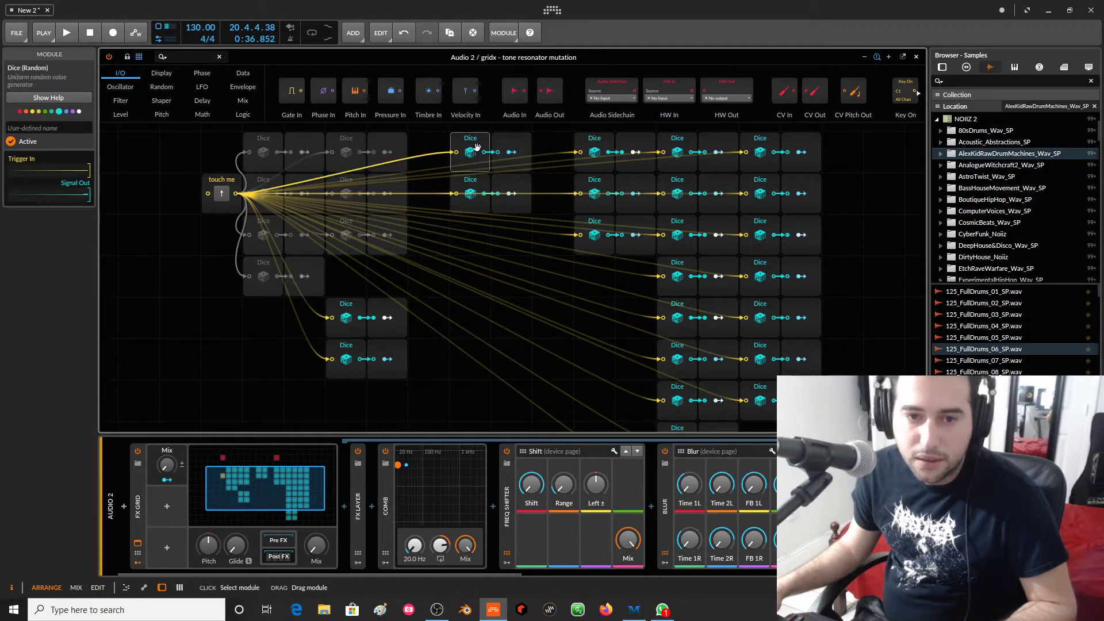
click(476, 185)
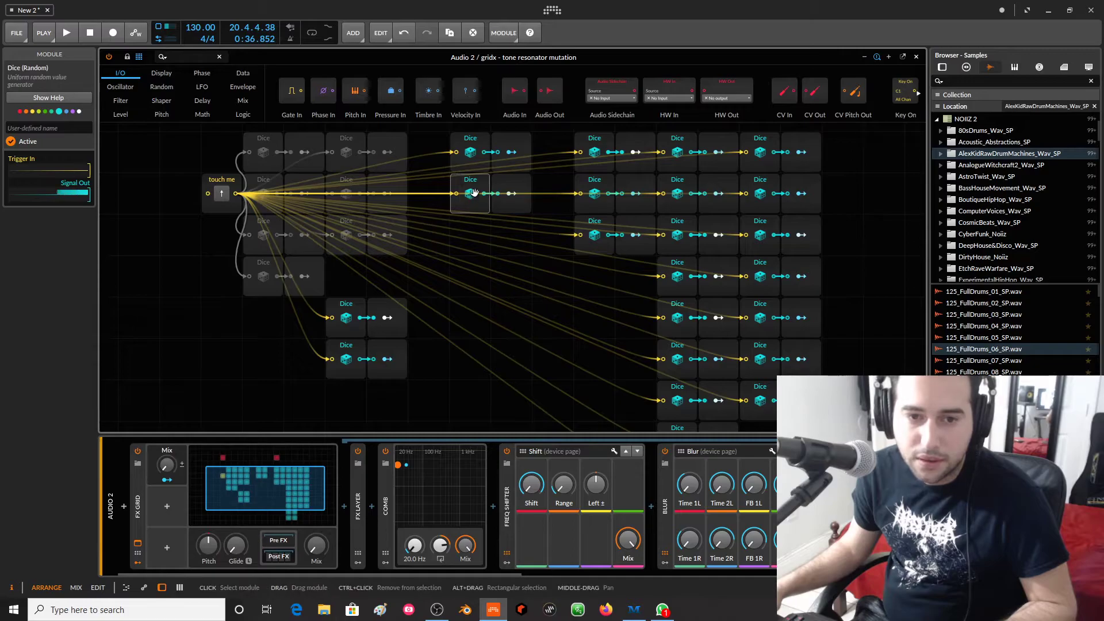
click(512, 149)
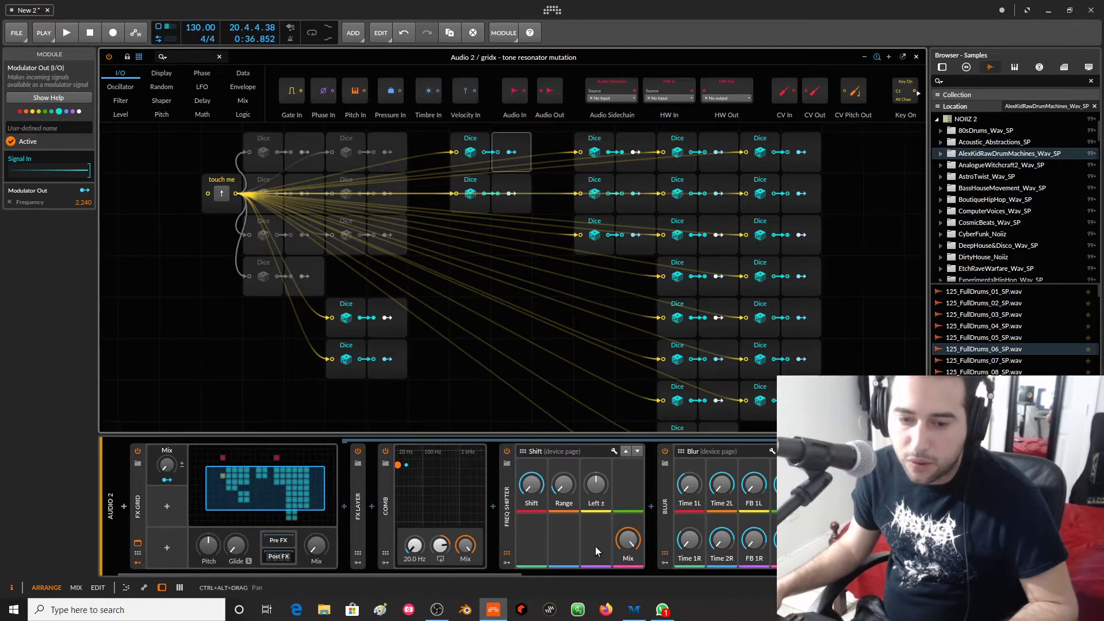
Inspect the Freq Shifter, Blur and Resonator Bank devices, continuing along the Post FX chain to the Filter
click(508, 519)
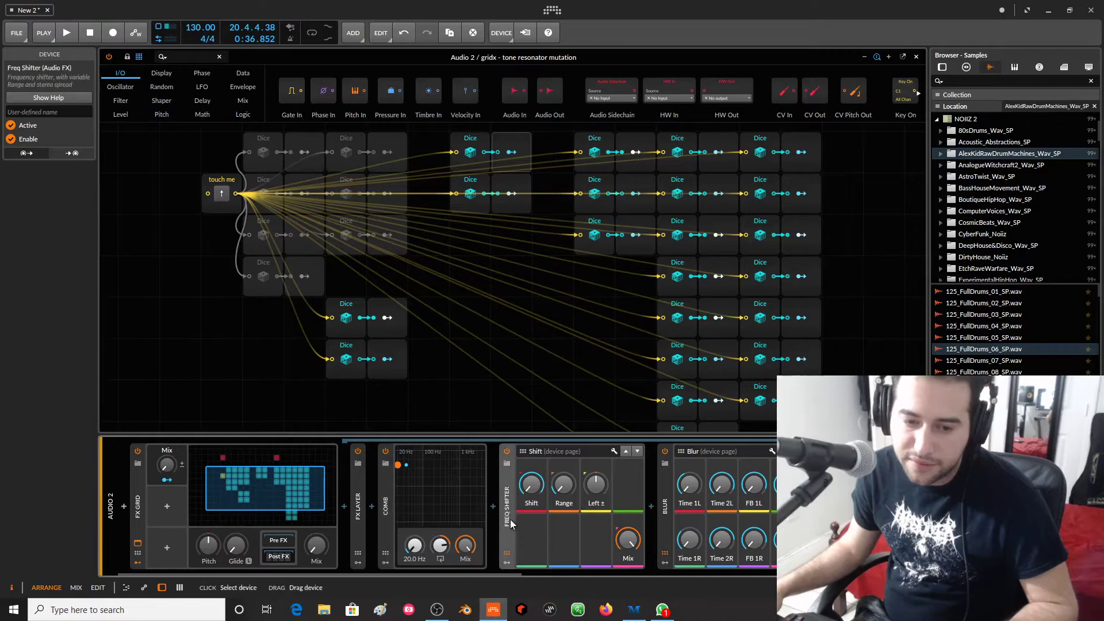
drag(471, 570, 580, 576)
click(460, 505)
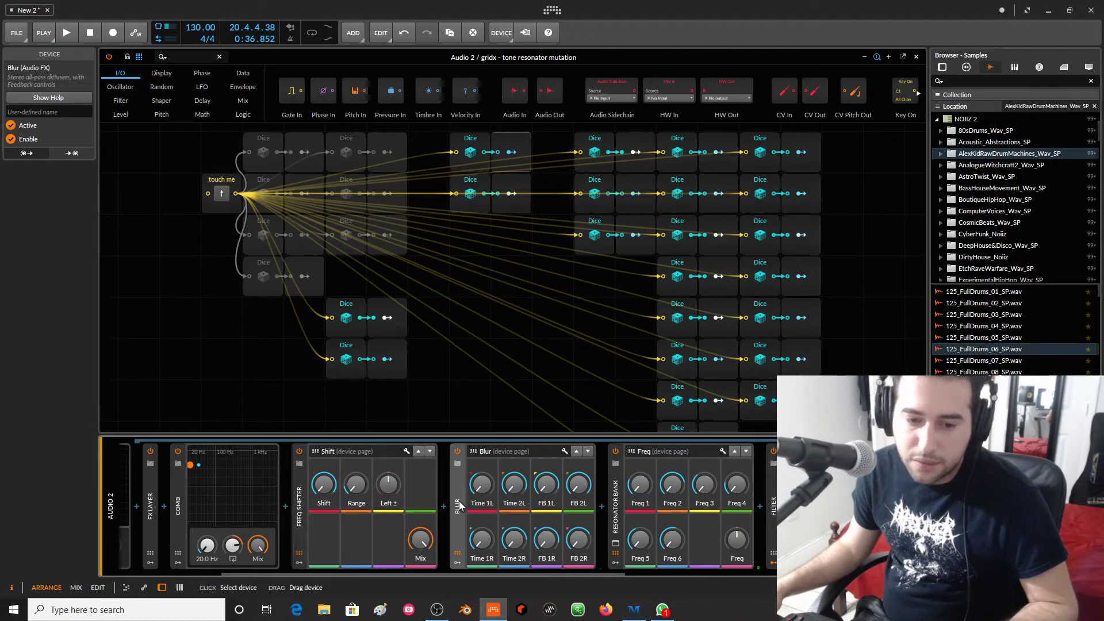
click(614, 549)
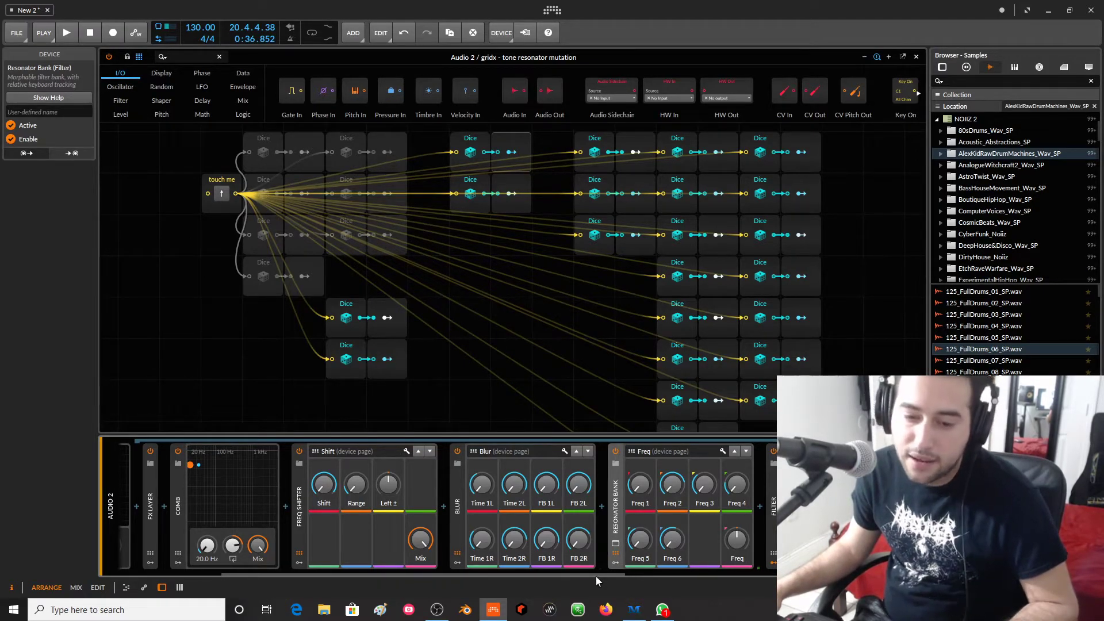
drag(595, 577, 691, 577)
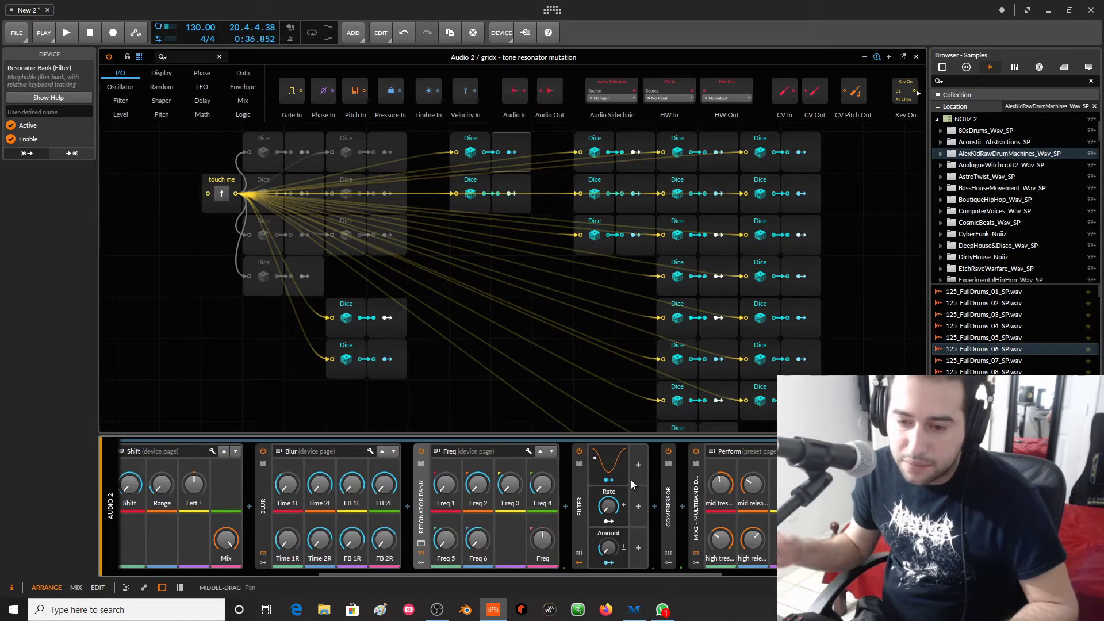
Expand the Filter in the Post FX chain, inspect its LFO modulator's settings, and collapse the Filter's main view again
click(583, 478)
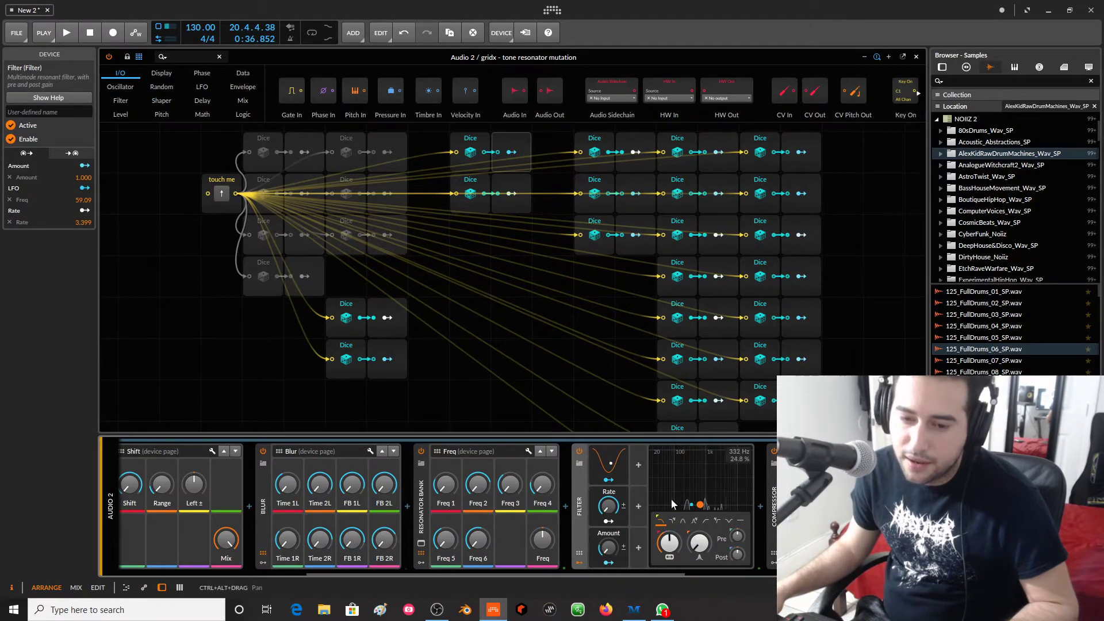
click(626, 465)
click(695, 467)
click(695, 468)
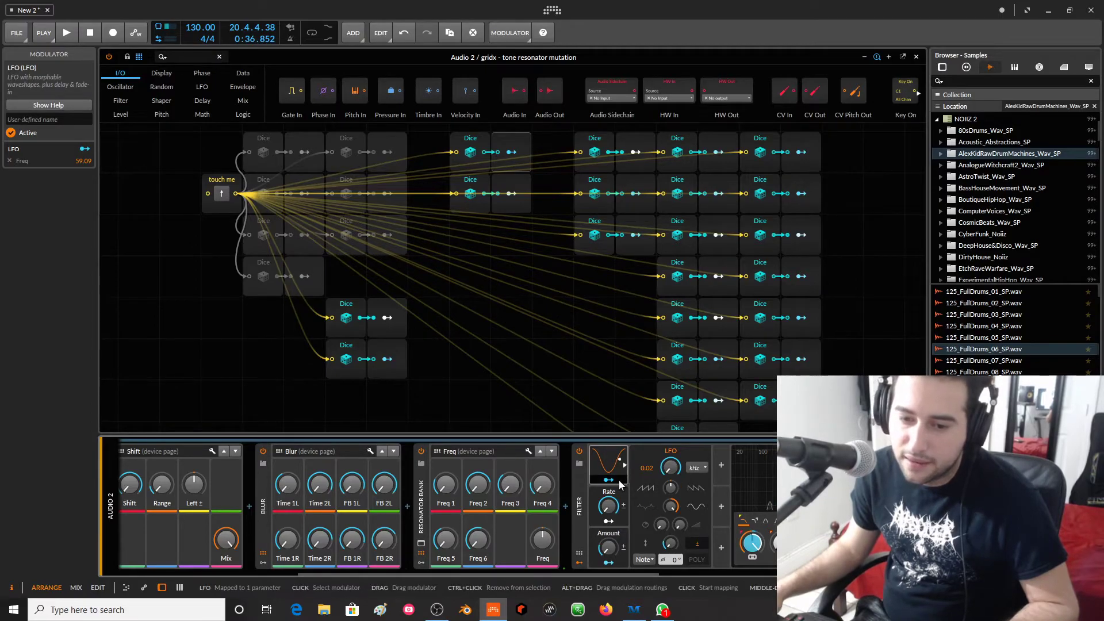
click(580, 504)
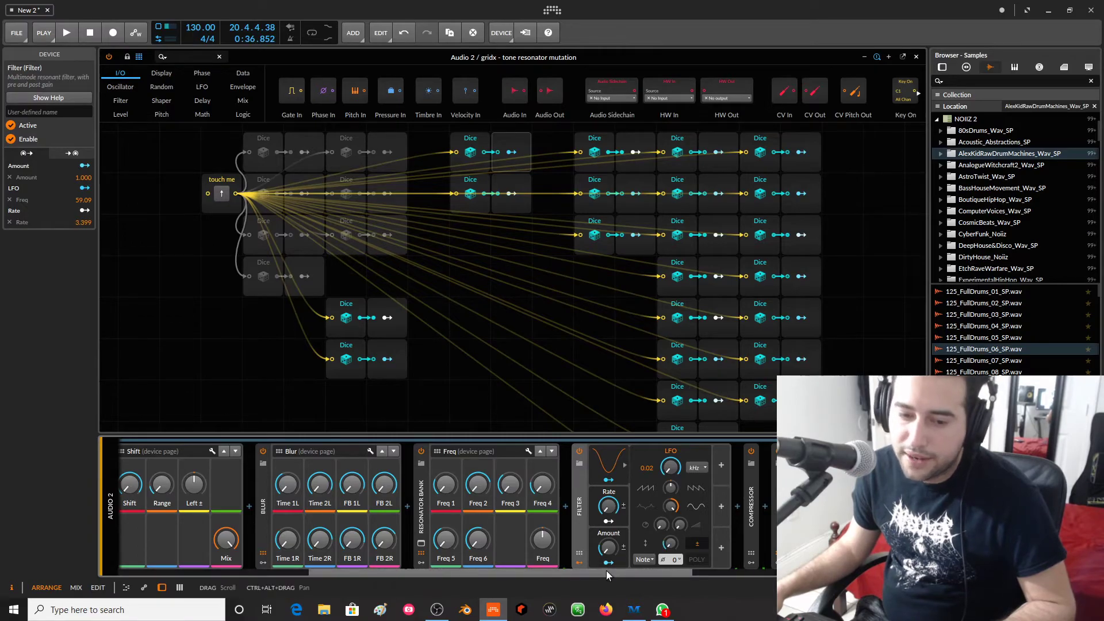
Inspect the Compressor's settings, collapse it again, and examine the "mix2 - multiband default" Multiband FX-3 device after it
drag(605, 571, 671, 571)
click(607, 522)
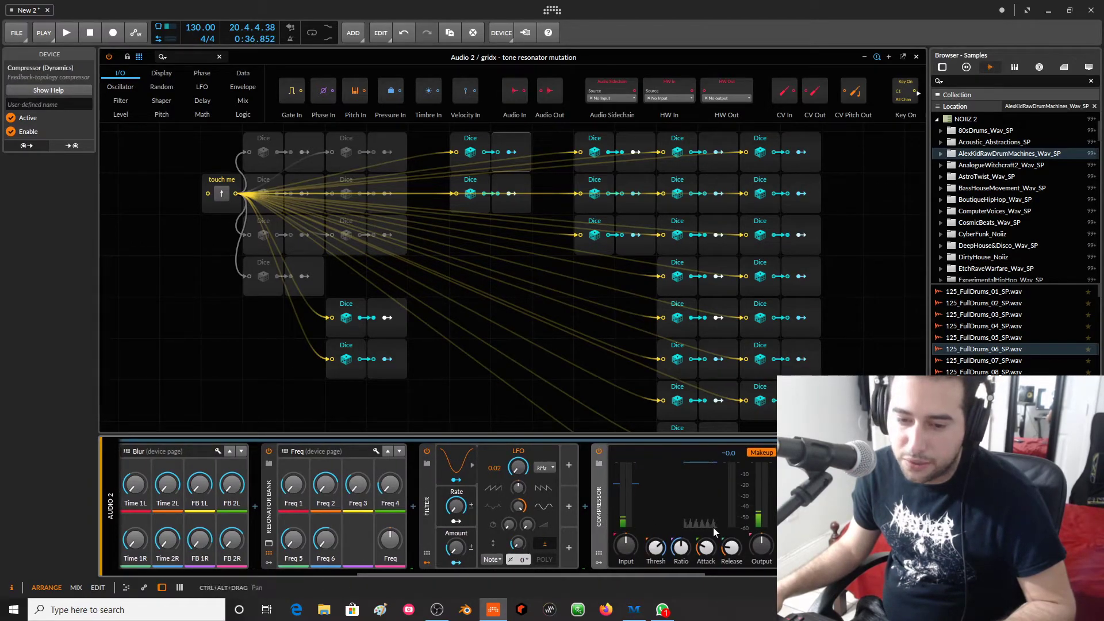
double_click(598, 517)
click(626, 520)
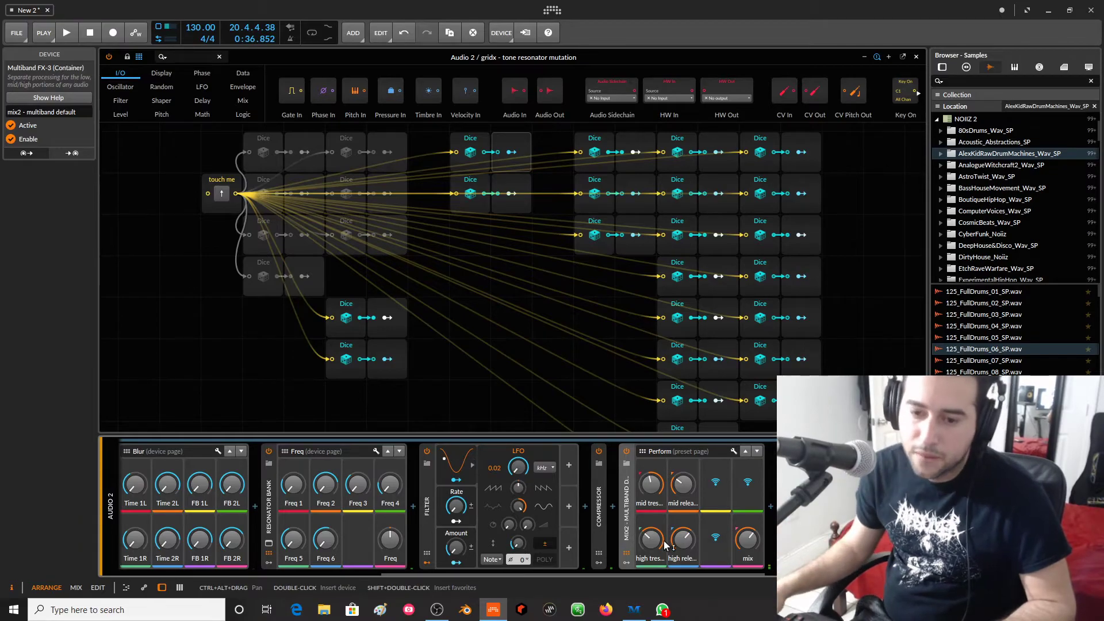
drag(645, 571, 656, 573)
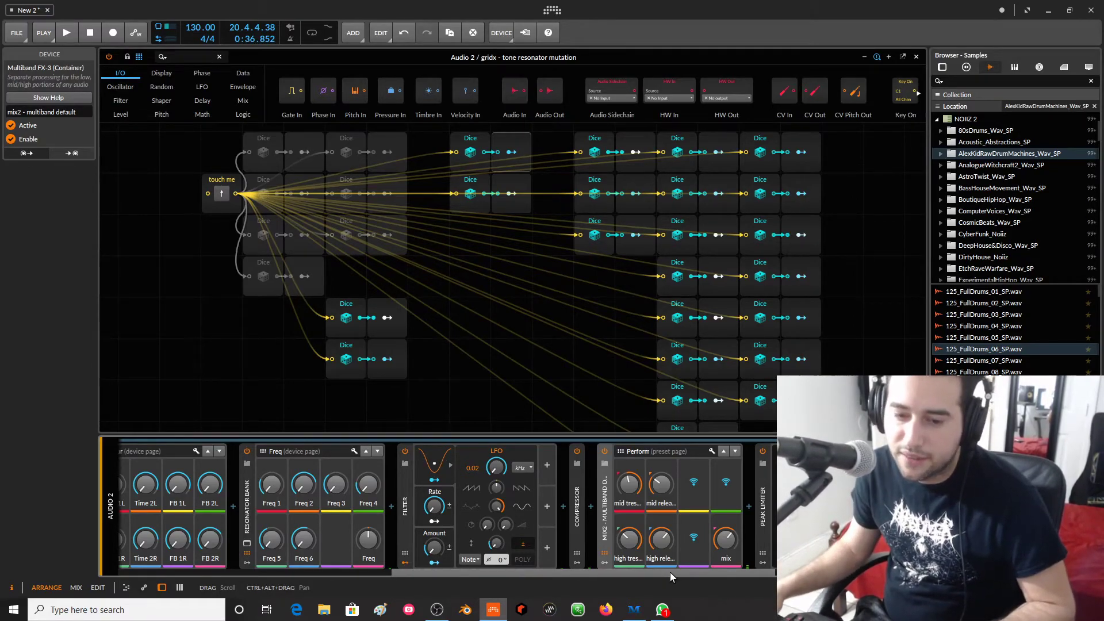
Recheck the Filter's main view briefly, and close the FX Grid's Post FX chain and its Grid patch editor
click(420, 551)
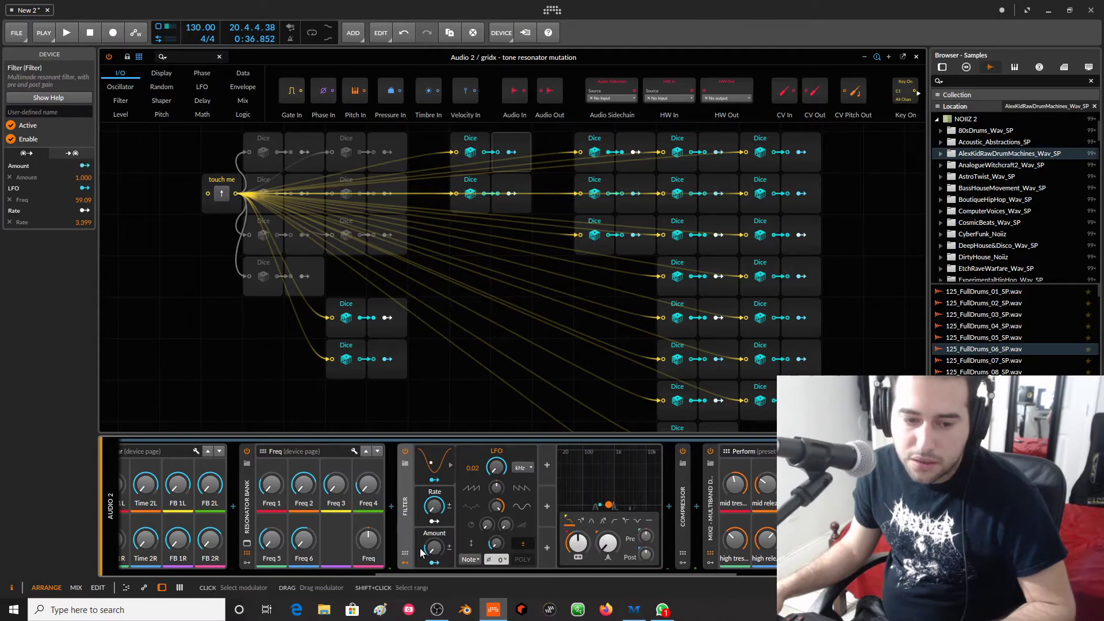
double_click(406, 516)
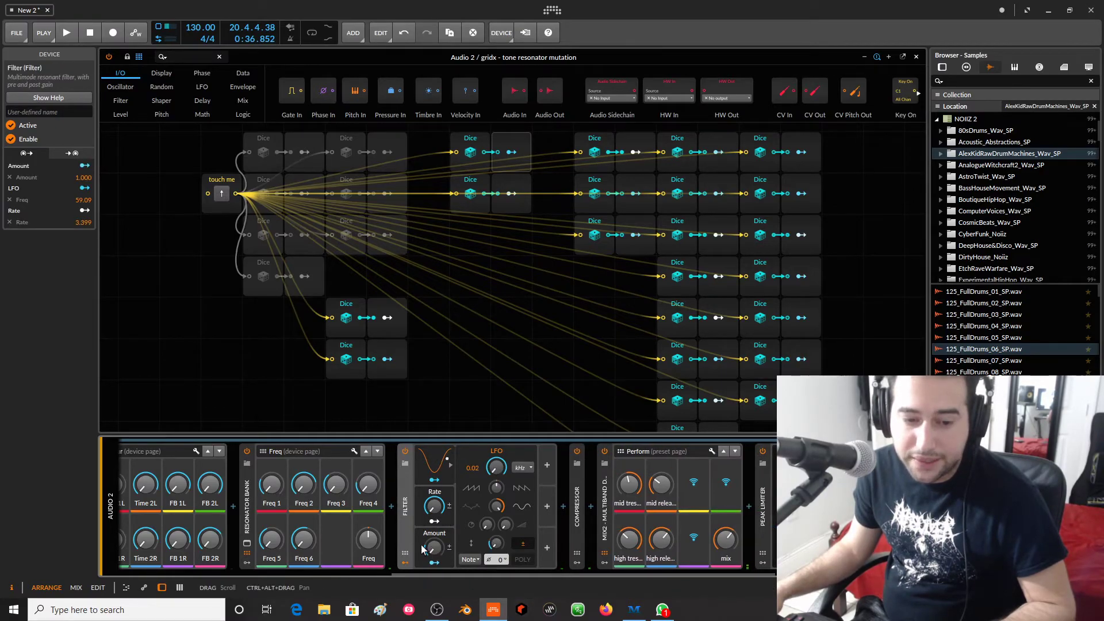
drag(595, 573, 164, 604)
click(290, 556)
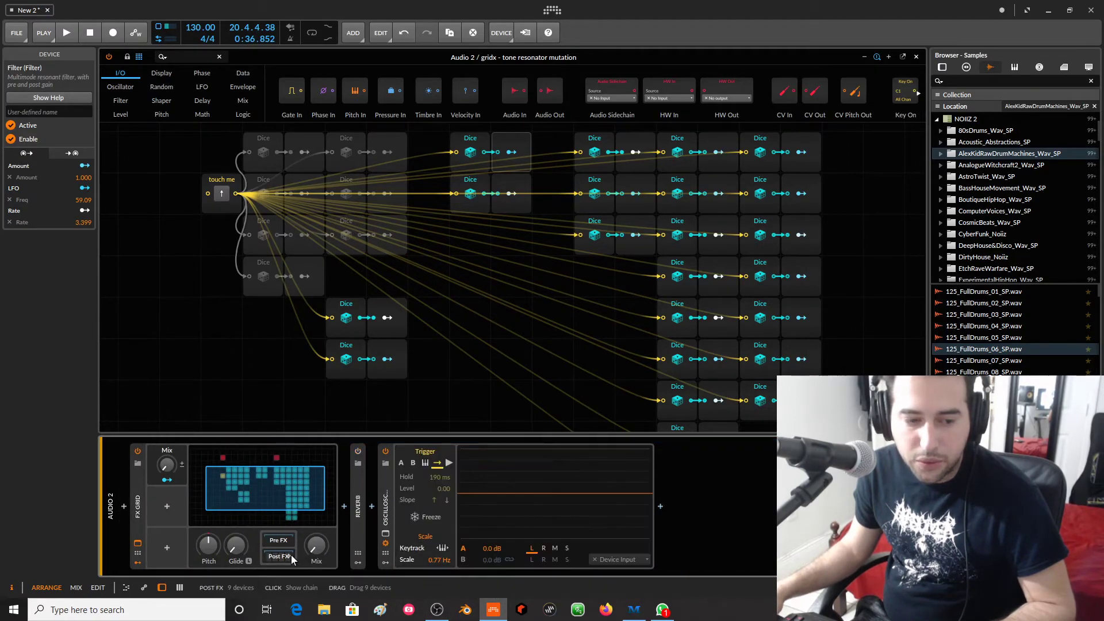
click(137, 544)
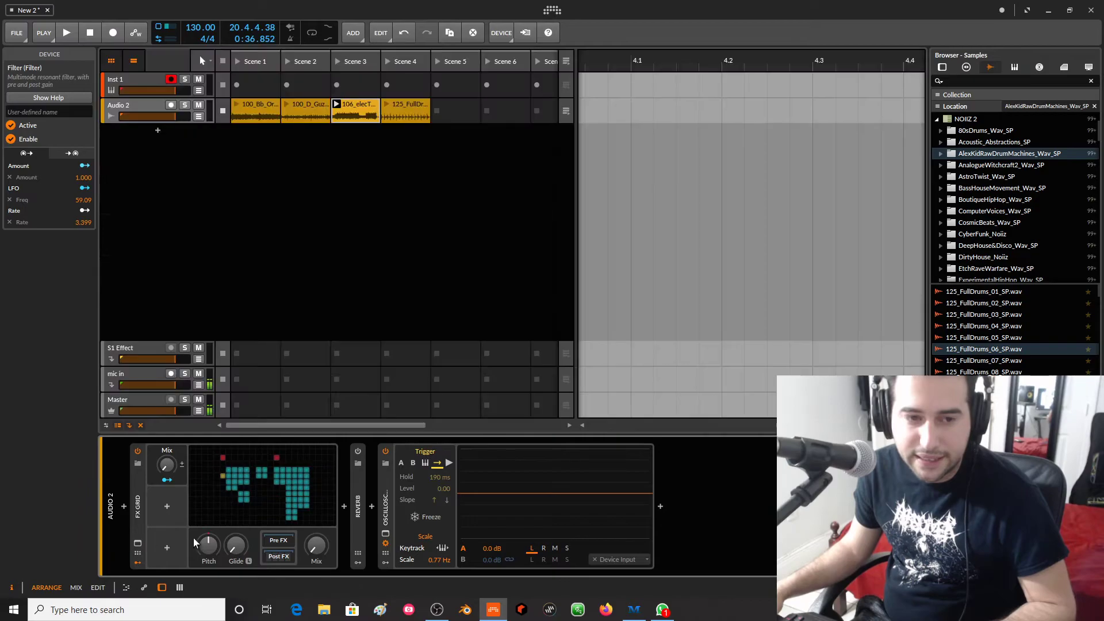